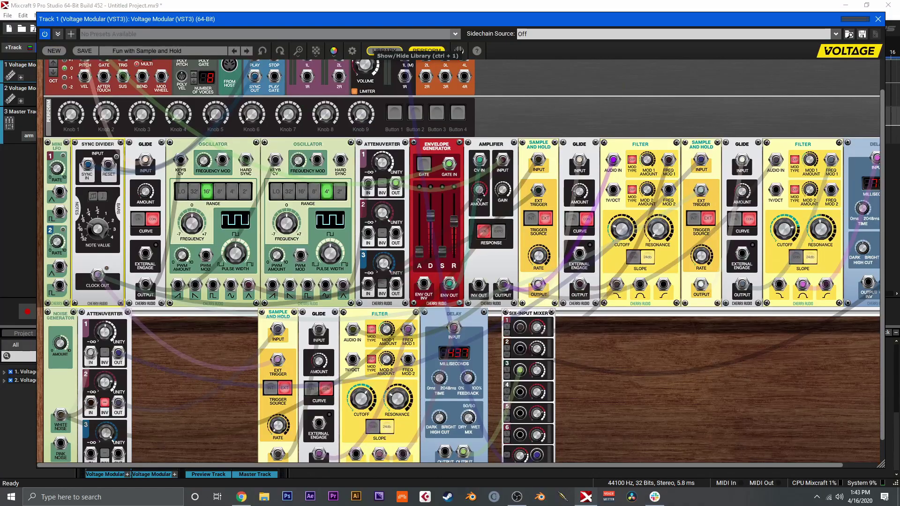
- Trace the finished patch's signal path from the amplifier's output to main output 1L (M)
{"action": "scroll", "coordinate": [460, 261], "scroll_direction": "down", "scroll_amount": 1}
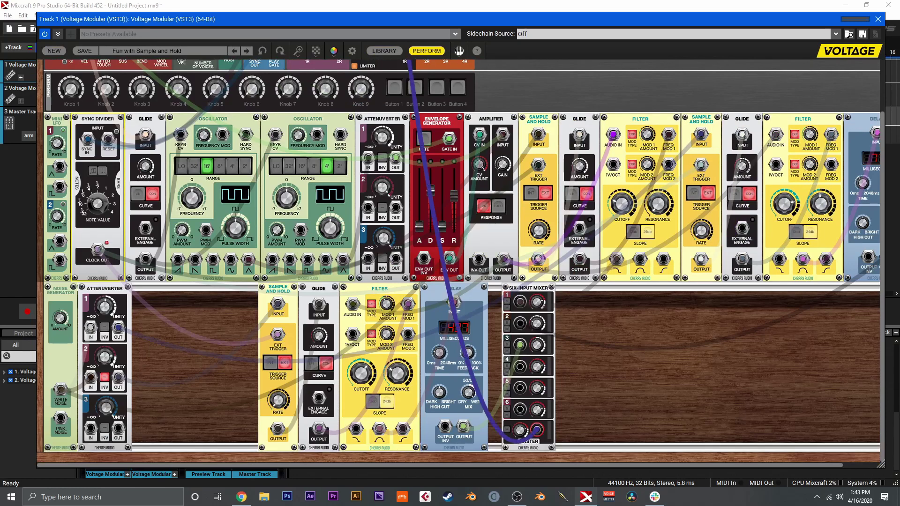
{"action": "scroll", "coordinate": [492, 290], "scroll_direction": "up", "scroll_amount": 2}
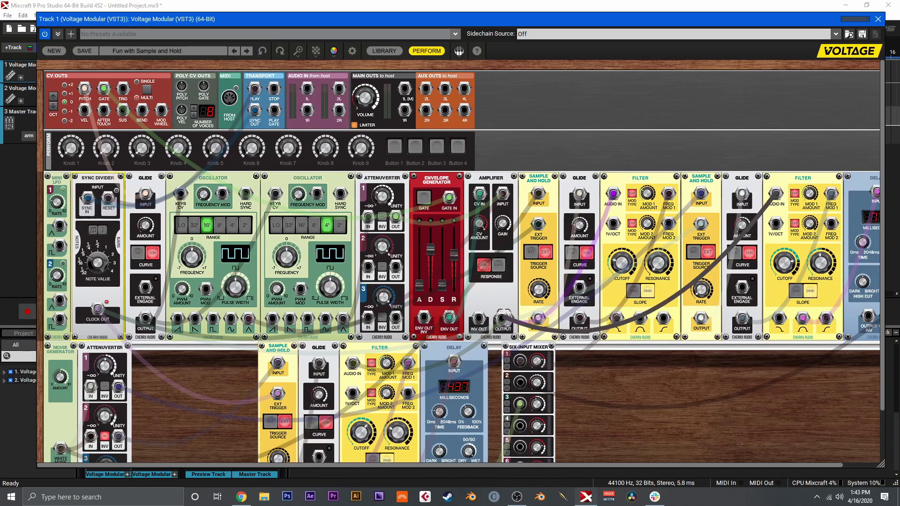
{"action": "left_click_drag", "start_coordinate": [503, 319], "coordinate": [405, 89]}
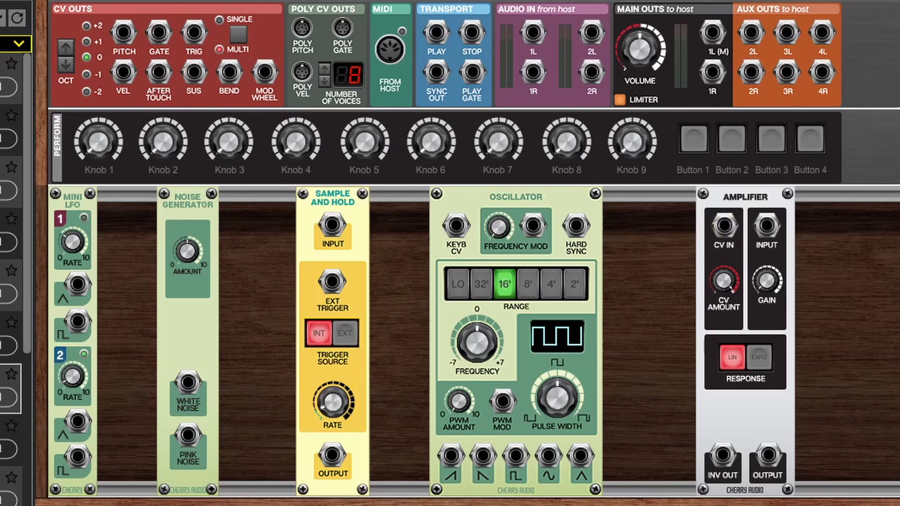
- Route the noise generator's white noise into the sample and hold input, and the sample and hold output into the oscillator's Keyb CV
{"action": "left_click_drag", "start_coordinate": [188, 382], "coordinate": [456, 226]}
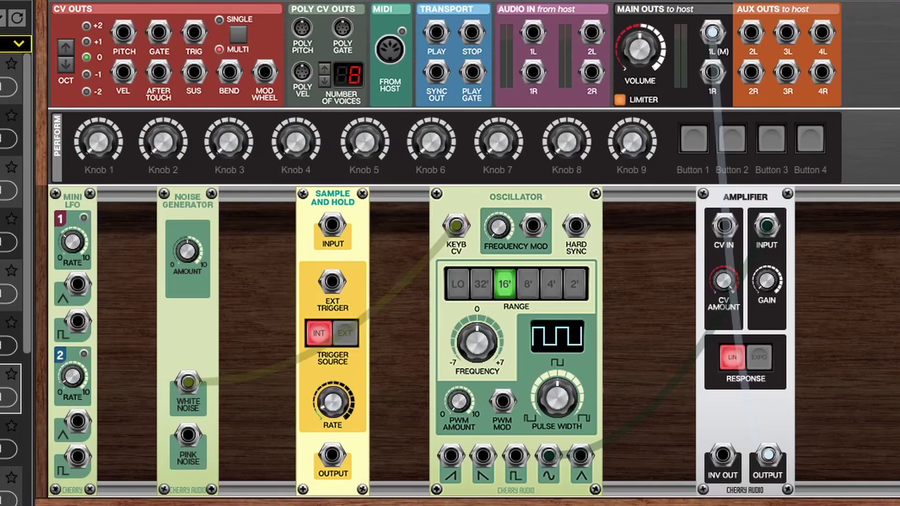
{"action": "left_click_drag", "start_coordinate": [456, 226], "coordinate": [331, 226]}
{"action": "left_click_drag", "start_coordinate": [332, 454], "coordinate": [456, 226]}
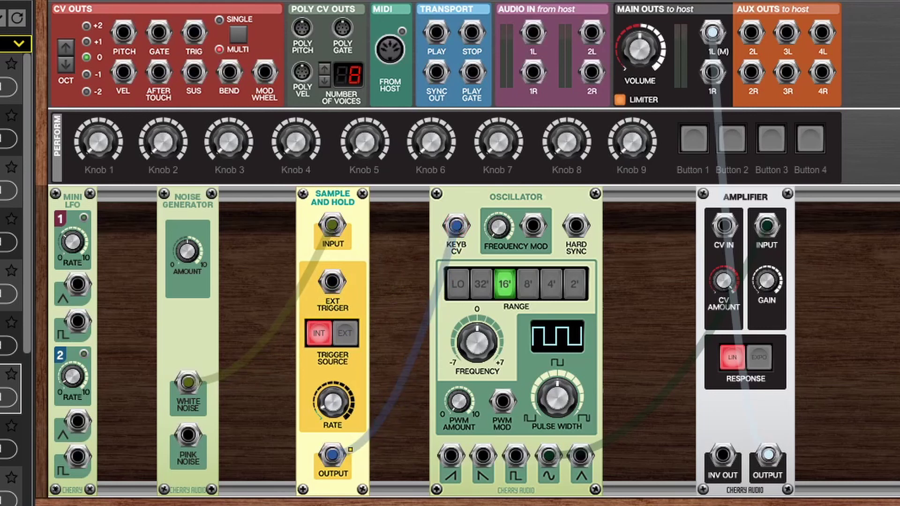
- Audition the random pitches by raising the amplifier's gain and adjusting the sample and hold's internal trigger rate
{"action": "mouse_move", "coordinate": [324, 406]}
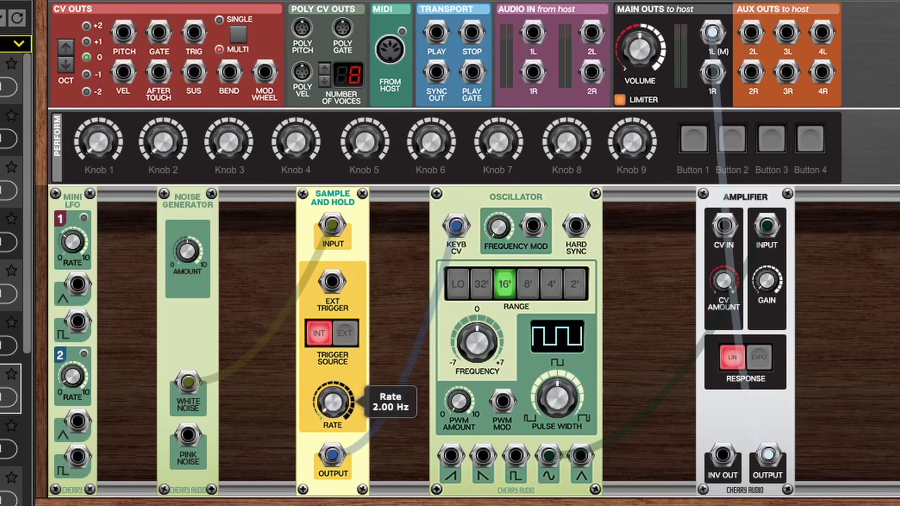
{"action": "mouse_move", "coordinate": [767, 280]}
{"action": "left_mouse_down"}
{"action": "mouse_move", "coordinate": [767, 318]}
{"action": "mouse_move", "coordinate": [767, 277]}
{"action": "left_mouse_up"}
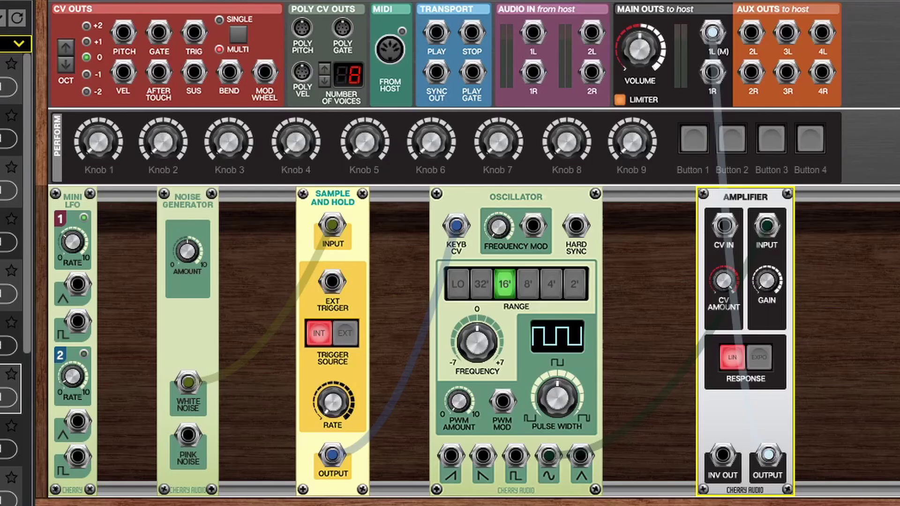
{"action": "left_click_drag", "start_coordinate": [334, 402], "coordinate": [333, 385]}
{"action": "left_click_drag", "start_coordinate": [766, 280], "coordinate": [767, 261]}
- Trigger the sample and hold externally from the Mini LFO's first square output, and adjust that LFO's rate while auditioning
{"action": "left_click_drag", "start_coordinate": [77, 322], "coordinate": [332, 281]}
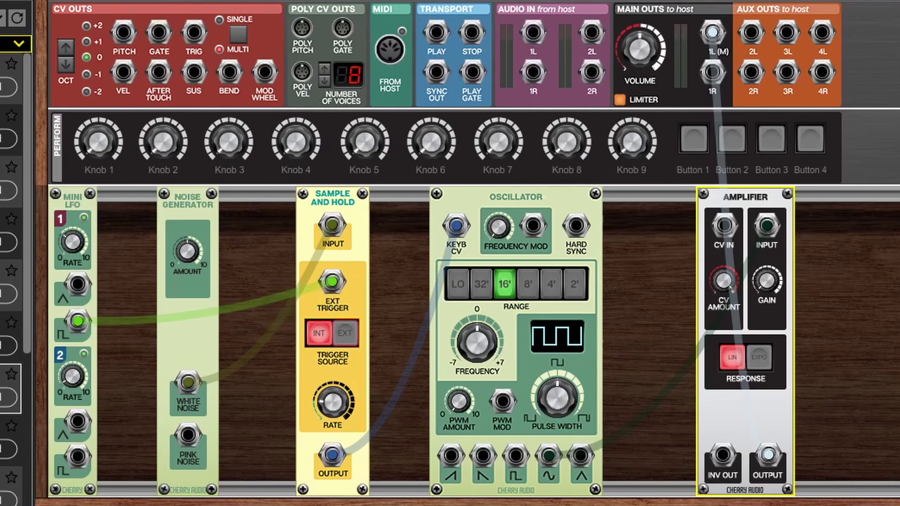
{"action": "left_click", "coordinate": [345, 333]}
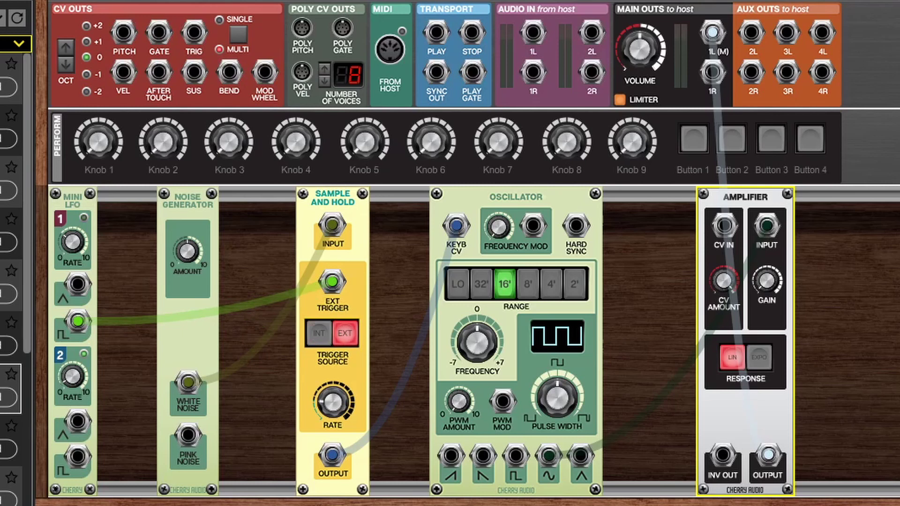
{"action": "left_click_drag", "start_coordinate": [767, 280], "coordinate": [767, 277]}
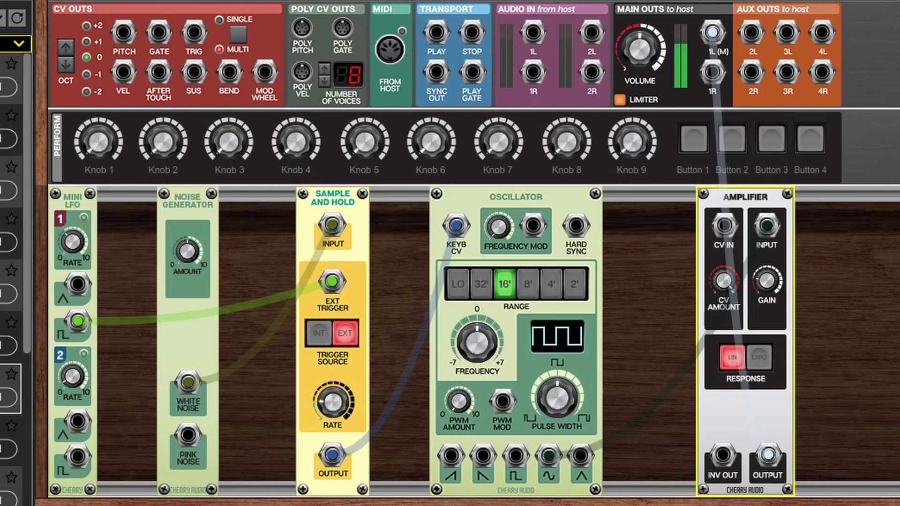
{"action": "left_click_drag", "start_coordinate": [71, 241], "coordinate": [71, 246]}
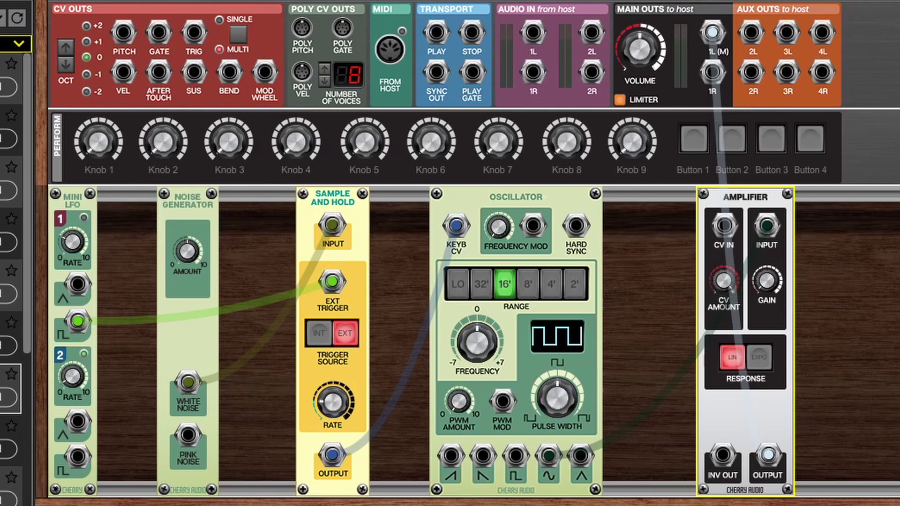
- Replace the LFO trigger cable with one from the CV Gate output to Ext Trigger, and audition it with the amplifier's gain
{"action": "key", "text": "Delete"}
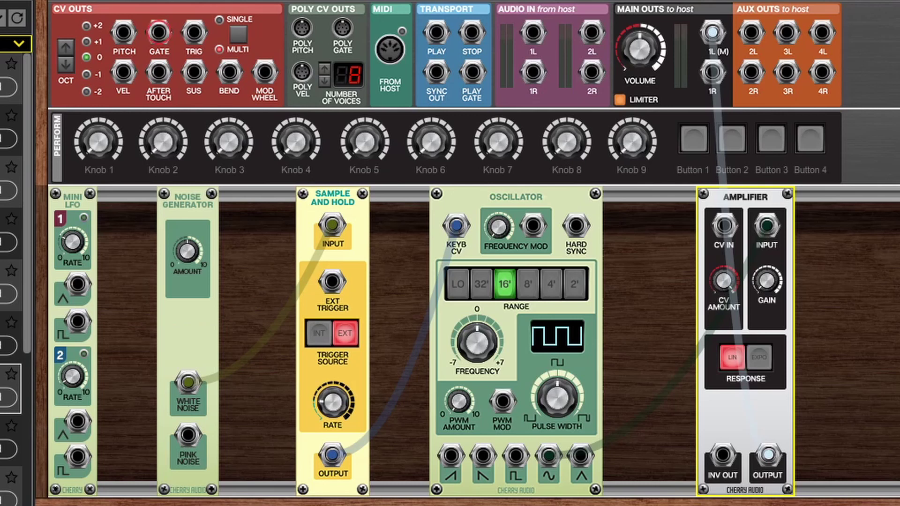
{"action": "left_click_drag", "start_coordinate": [159, 33], "coordinate": [331, 281]}
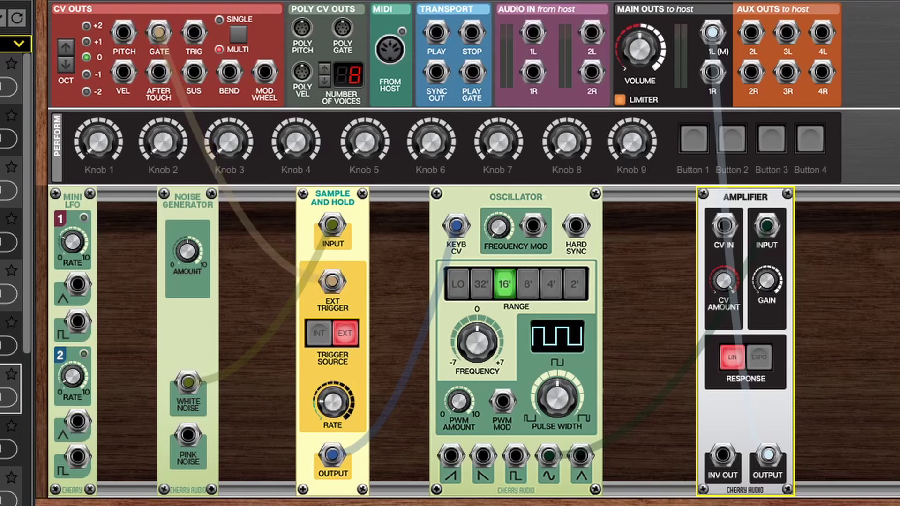
{"action": "mouse_move", "coordinate": [766, 281]}
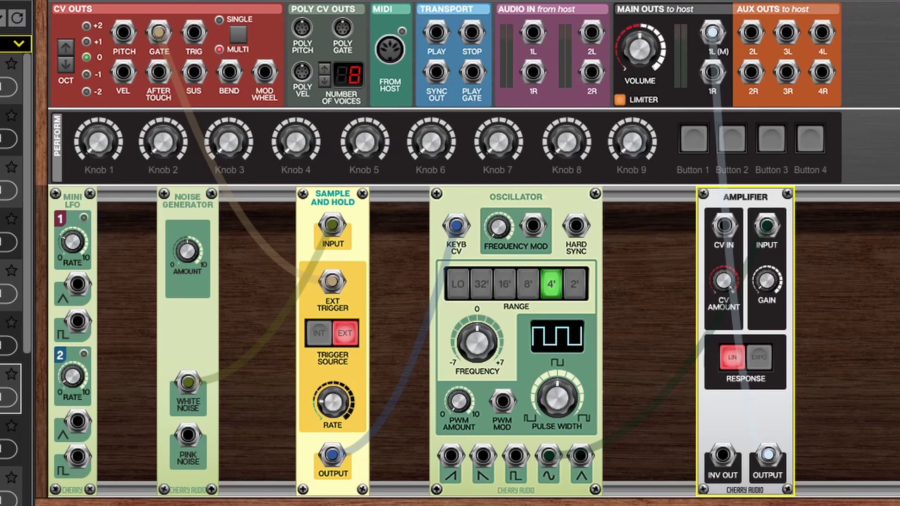
{"action": "left_click_drag", "start_coordinate": [767, 281], "coordinate": [767, 263]}
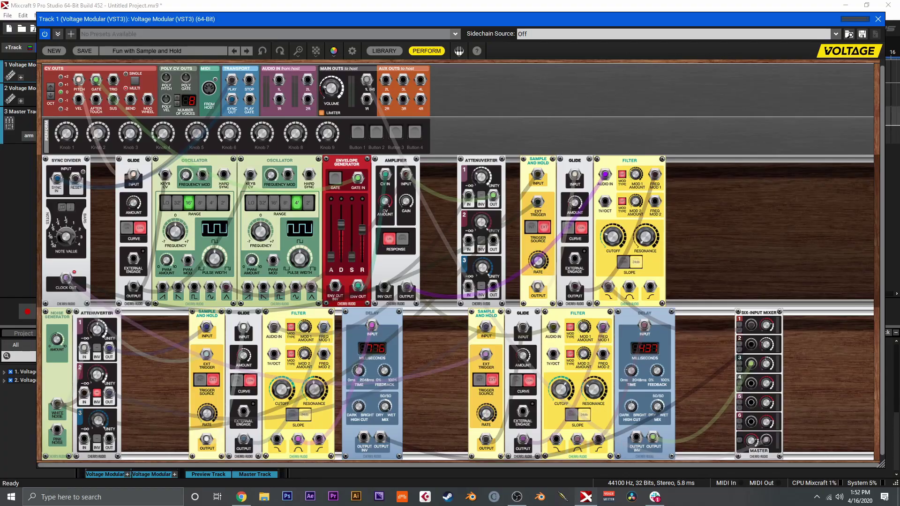
- Trace the amplifier output's connections to the filters in the full patch
{"action": "left_click_drag", "start_coordinate": [407, 287], "coordinate": [274, 327]}
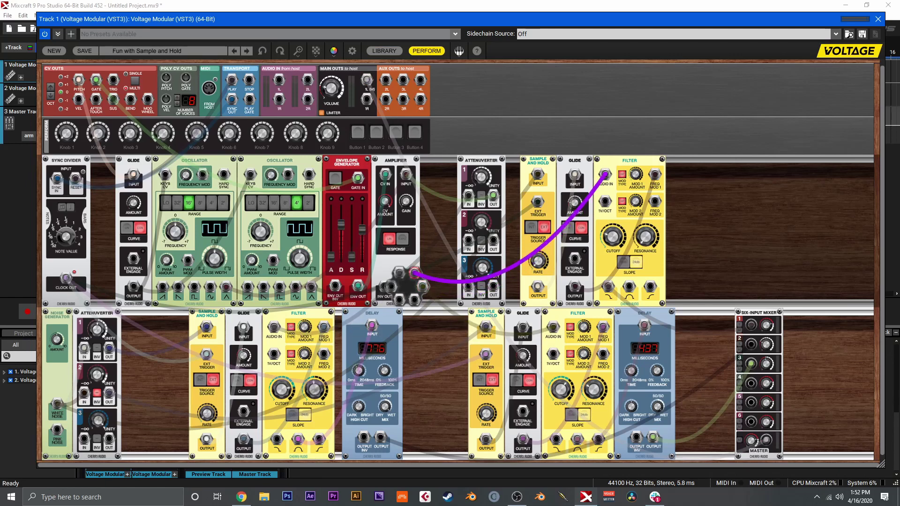
{"action": "left_click_drag", "start_coordinate": [407, 286], "coordinate": [370, 323]}
{"action": "left_click_drag", "start_coordinate": [414, 285], "coordinate": [440, 292]}
- Select the module groups in the upper row, ending with the voice section from the Sync Divider to the Amplifier
{"action": "left_click_drag", "start_coordinate": [441, 189], "coordinate": [677, 164]}
{"action": "left_click_drag", "start_coordinate": [609, 161], "coordinate": [654, 161]}
{"action": "left_click_drag", "start_coordinate": [448, 177], "coordinate": [52, 168]}
{"action": "left_click_drag", "start_coordinate": [33, 213], "coordinate": [21, 184]}
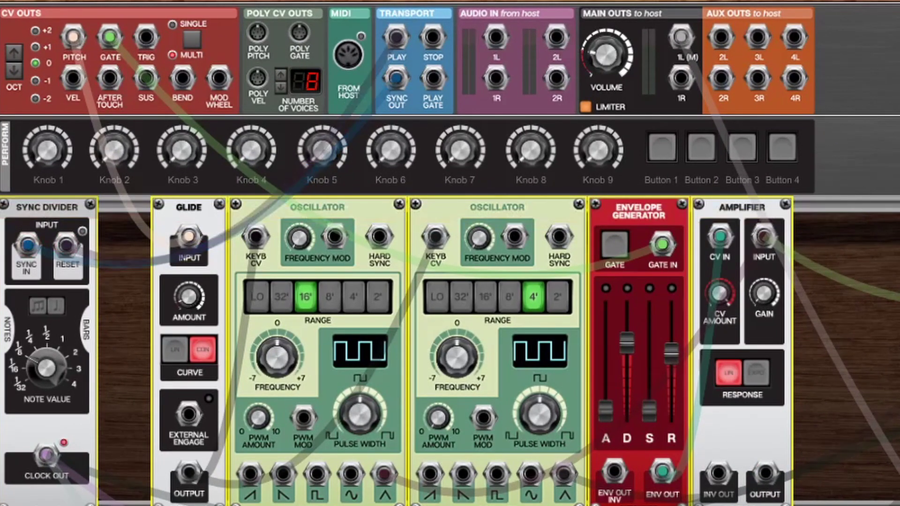
- Select only the Sync Divider and trace its Sync In cable to the transport's Sync Out
{"action": "left_click", "coordinate": [46, 207]}
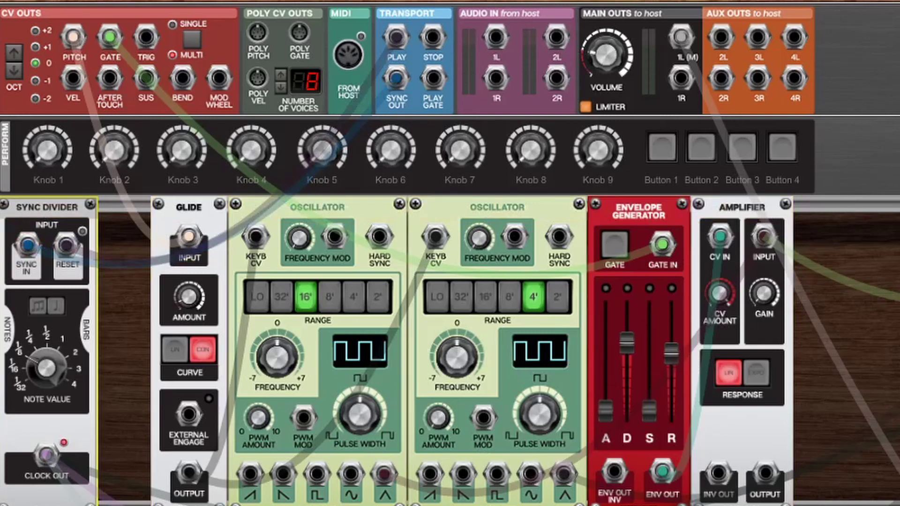
{"action": "left_click_drag", "start_coordinate": [27, 244], "coordinate": [396, 78]}
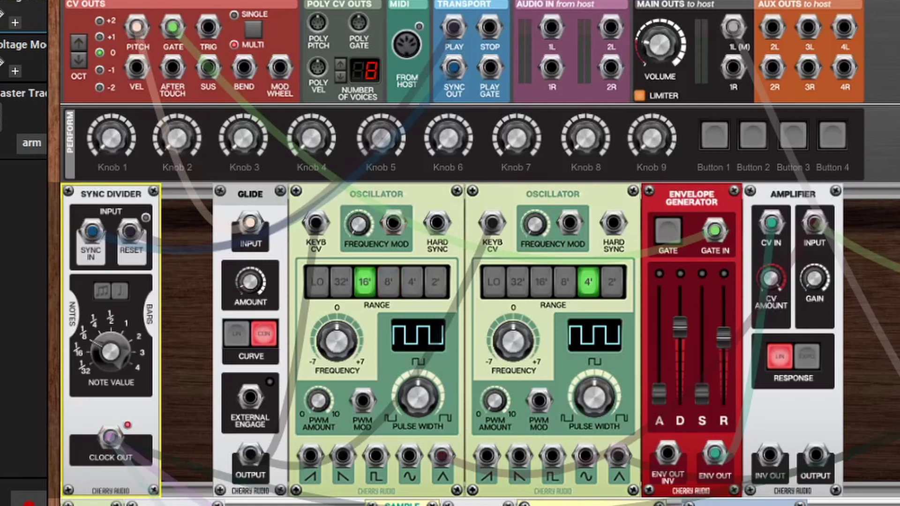
- Move the first glide module closer to the Sync Divider and adjust its amount
{"action": "mouse_move", "coordinate": [205, 193]}
{"action": "left_mouse_down"}
{"action": "mouse_move", "coordinate": [257, 202]}
{"action": "mouse_move", "coordinate": [212, 199]}
{"action": "left_mouse_up"}
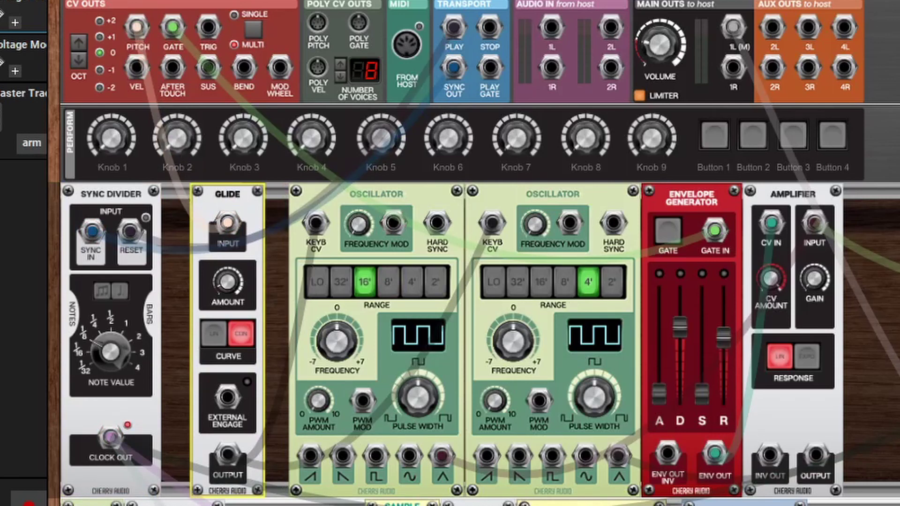
{"action": "left_click_drag", "start_coordinate": [228, 282], "coordinate": [227, 280]}
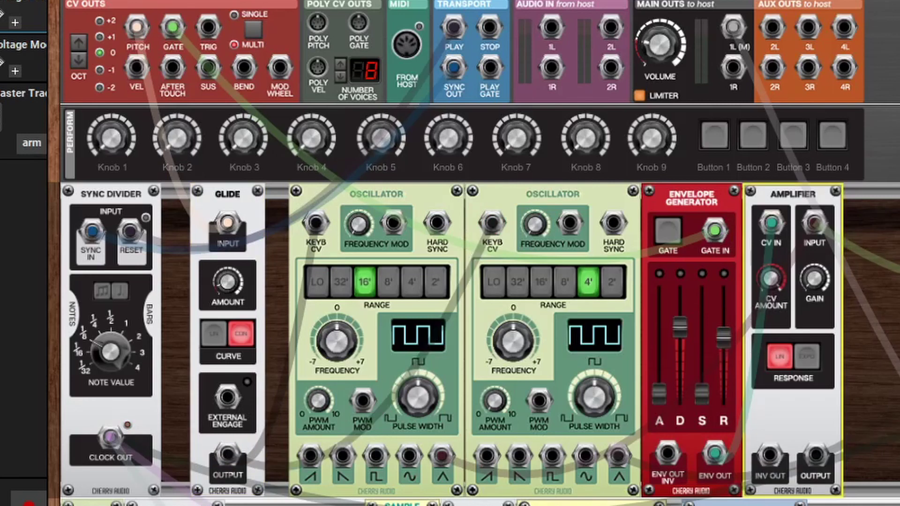
- Trace the oscillators' triangle outputs to the amplifier, and try patching the amplifier's output directly to main output 1L (M)
{"action": "left_click_drag", "start_coordinate": [618, 454], "coordinate": [895, 407]}
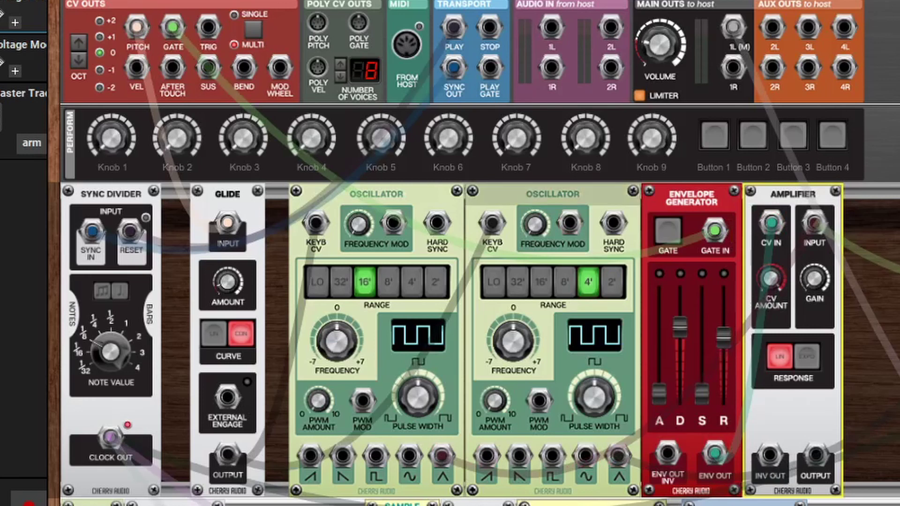
{"action": "left_click_drag", "start_coordinate": [441, 454], "coordinate": [814, 222]}
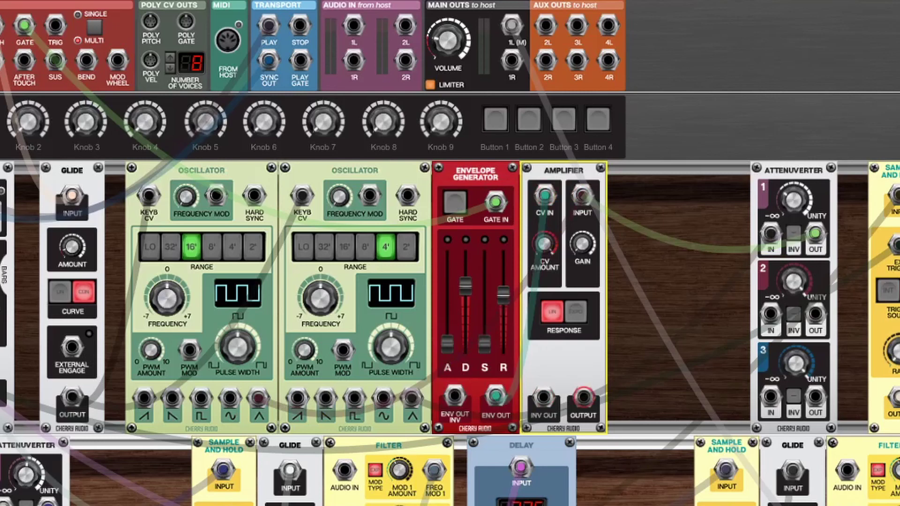
{"action": "left_click_drag", "start_coordinate": [584, 397], "coordinate": [512, 24]}
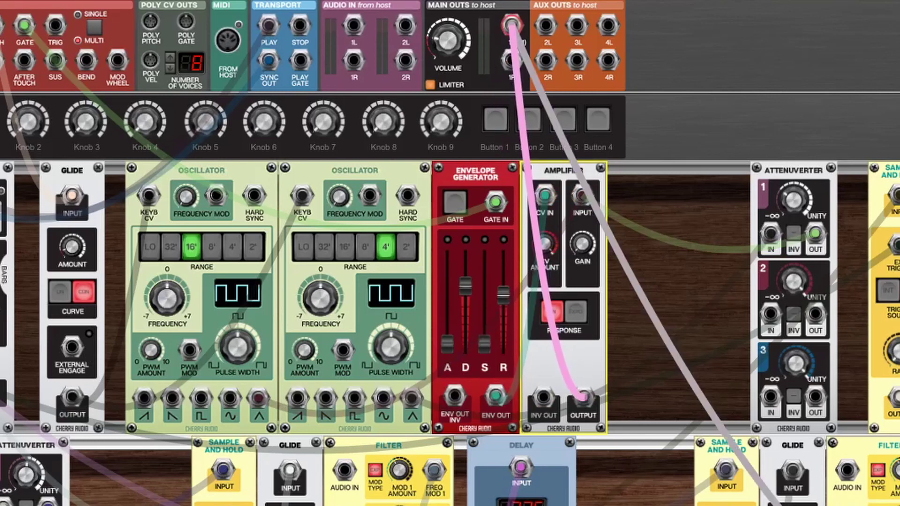
{"action": "left_click", "coordinate": [512, 25]}
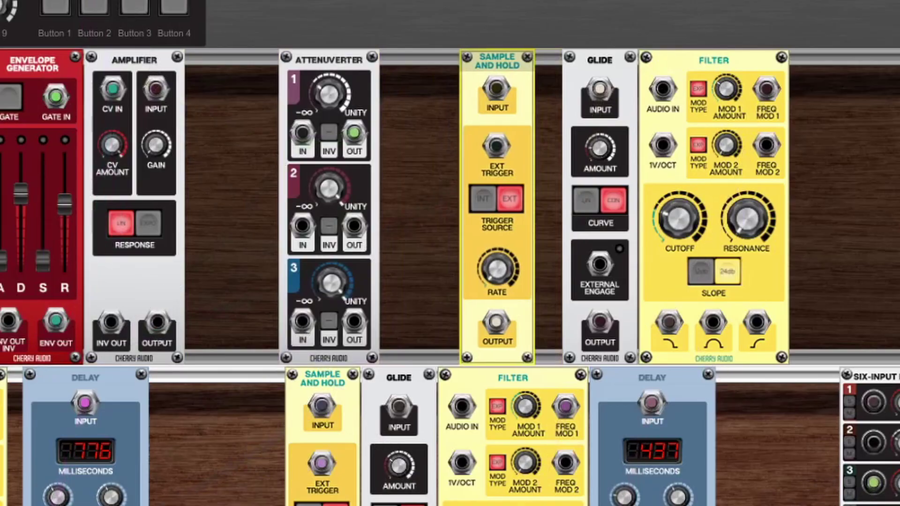
- Space out the upper glide from its filter, and the lower attenuverter from the noise generator
{"action": "left_click_drag", "start_coordinate": [599, 61], "coordinate": [585, 61]}
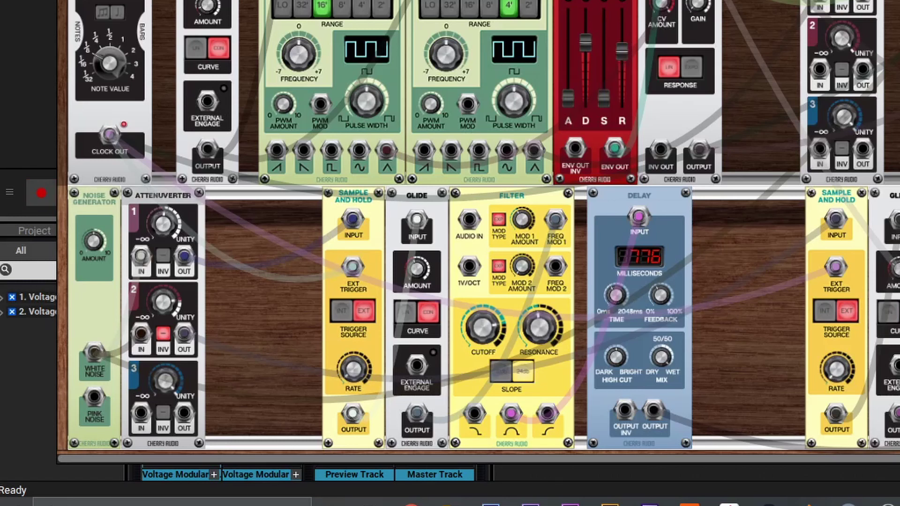
{"action": "left_click_drag", "start_coordinate": [163, 195], "coordinate": [232, 196]}
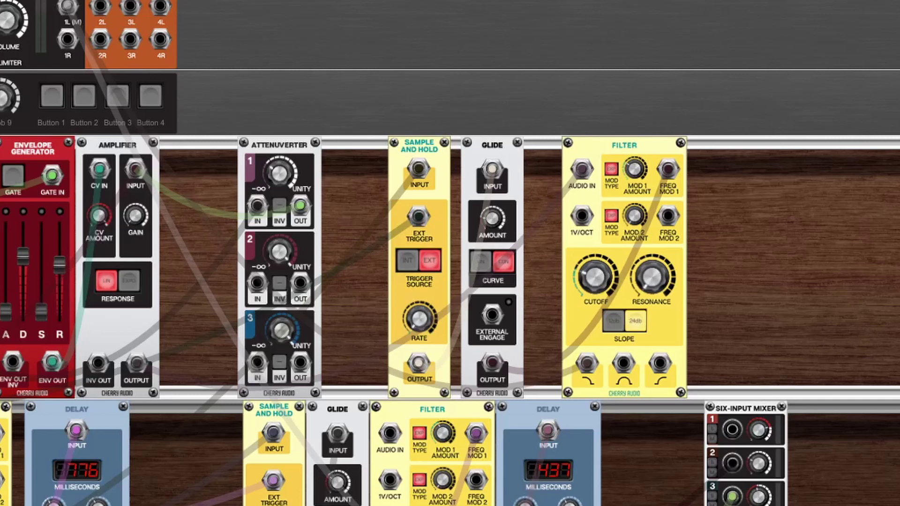
- Trace the upper glide's output to the filter's Freq Mod 1 input and adjust the glide's amount
{"action": "mouse_move", "coordinate": [492, 218]}
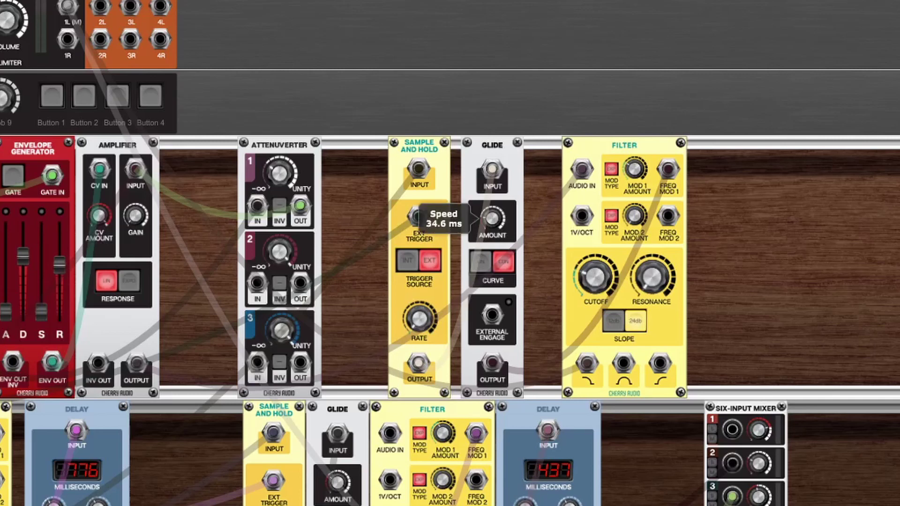
{"action": "left_click_drag", "start_coordinate": [491, 362], "coordinate": [668, 169]}
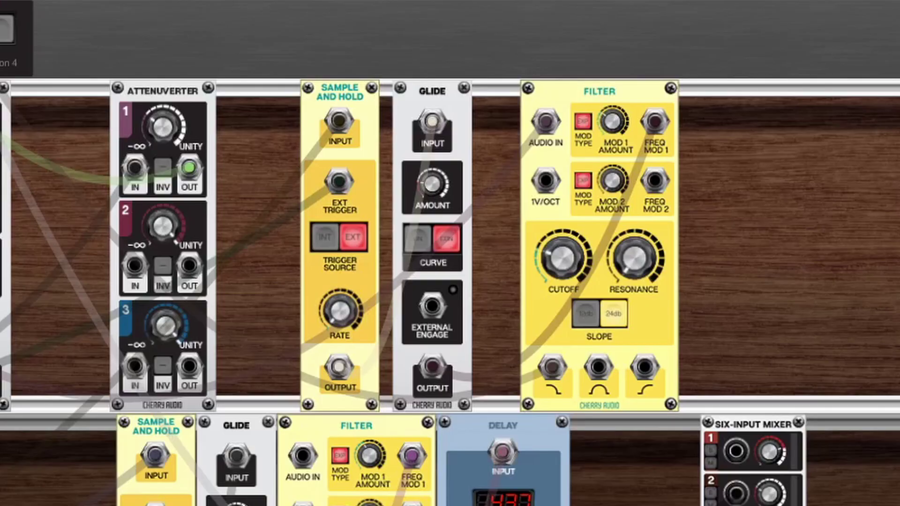
{"action": "left_click_drag", "start_coordinate": [432, 184], "coordinate": [432, 202]}
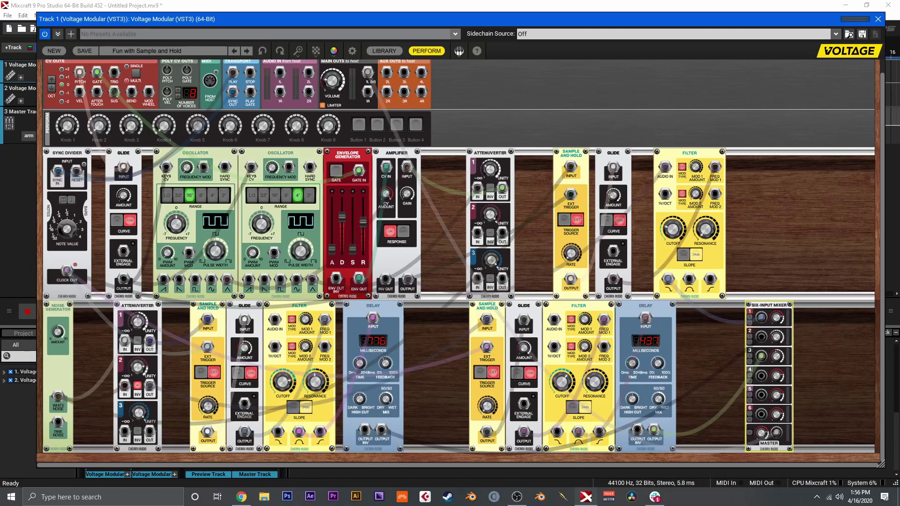
- Try adding a duplicate sample and hold, glide and filter chain beside the upper filter, and delete the duplicates
{"action": "left_click_drag", "start_coordinate": [668, 279], "coordinate": [760, 318]}
{"action": "left_click_drag", "start_coordinate": [768, 196], "coordinate": [740, 155]}
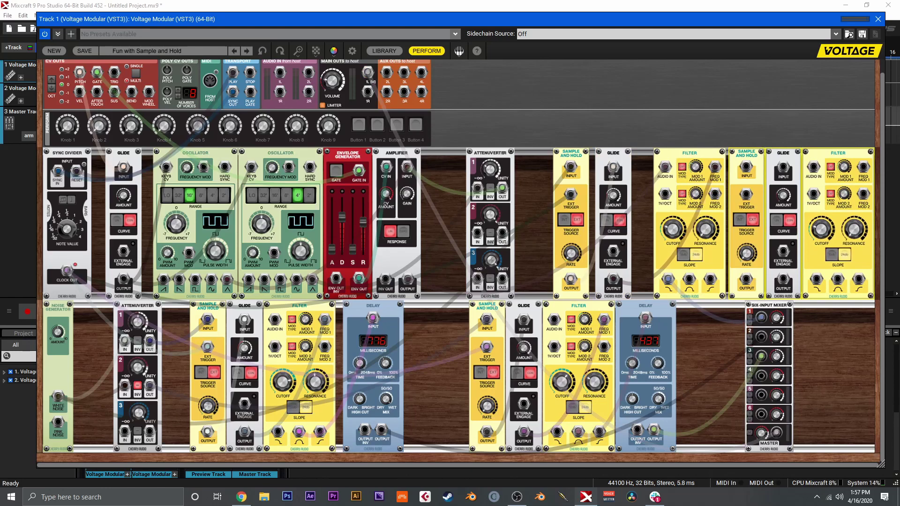
{"action": "key", "text": "Delete"}
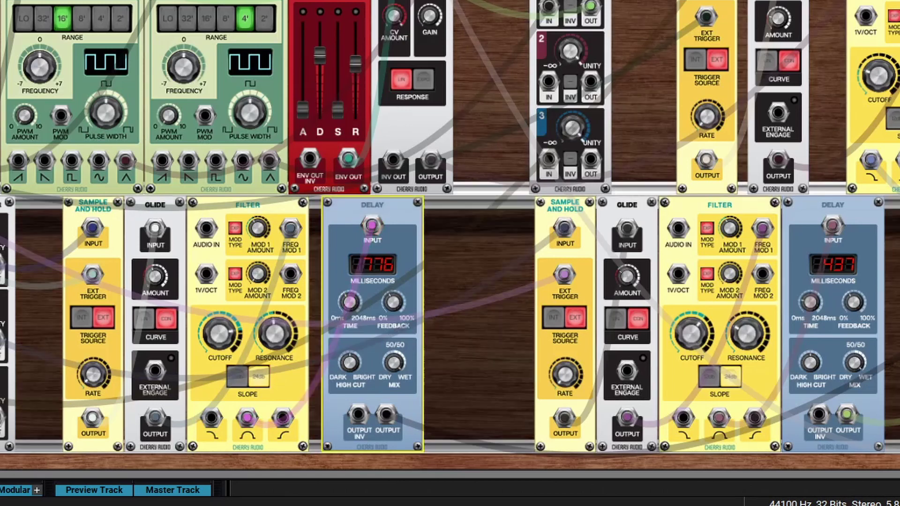
- Select the second lower chain of sample and hold, glide, filter and delay, and examine its clock and glide connections
{"action": "left_click", "coordinate": [832, 205]}
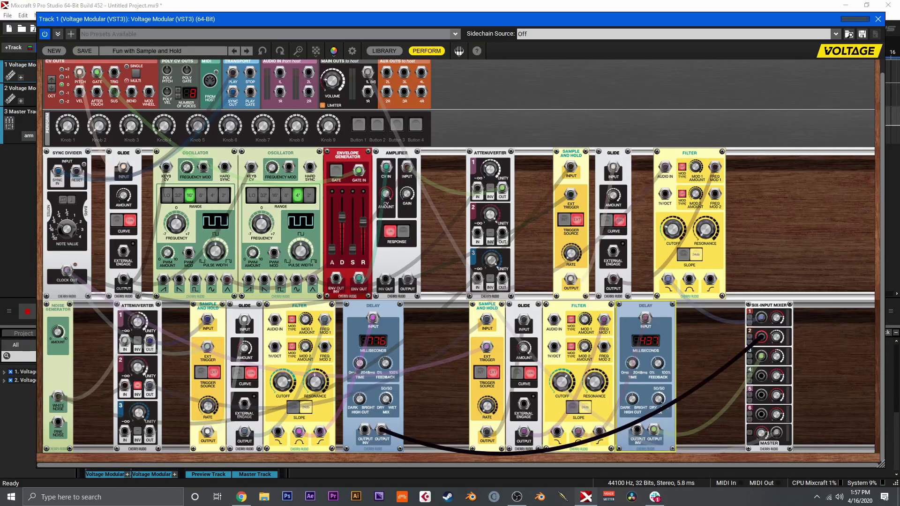
{"action": "left_click_drag", "start_coordinate": [701, 330], "coordinate": [478, 308]}
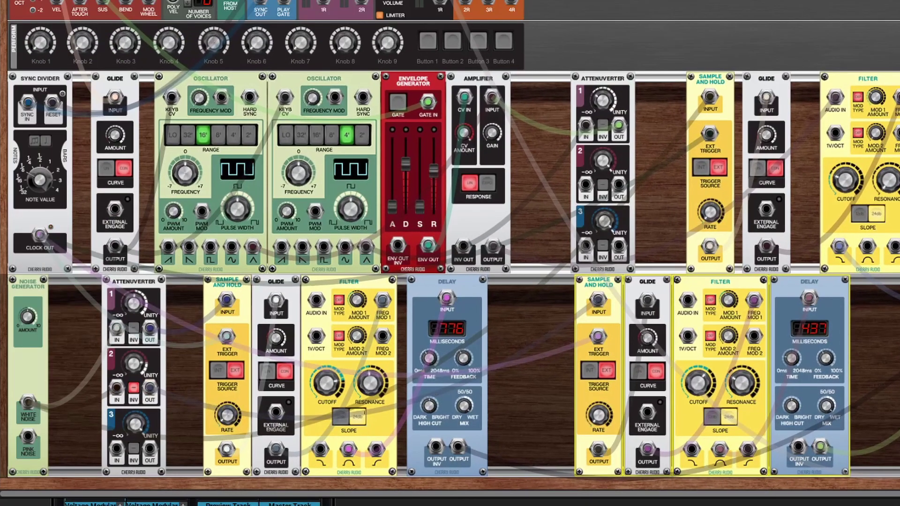
{"action": "mouse_move", "coordinate": [40, 234]}
{"action": "mouse_move", "coordinate": [647, 338]}
{"action": "mouse_move", "coordinate": [276, 337]}
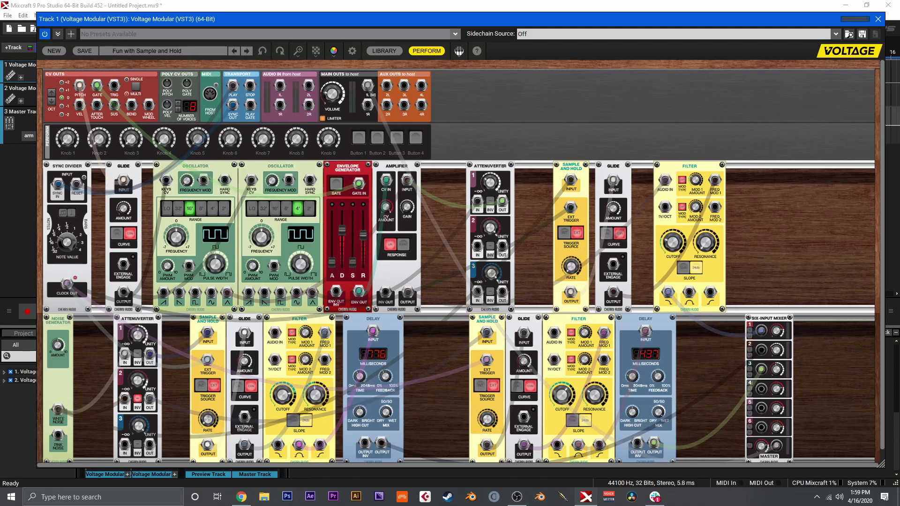
- Patch the amplifier's output into the Audio In of the first filter in the lower row
{"action": "mouse_move", "coordinate": [407, 292]}
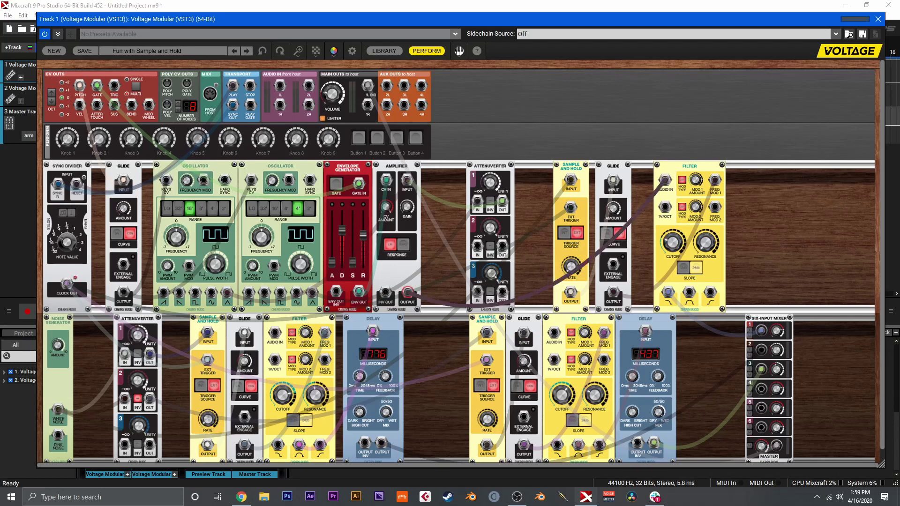
{"action": "left_click_drag", "start_coordinate": [414, 288], "coordinate": [273, 340]}
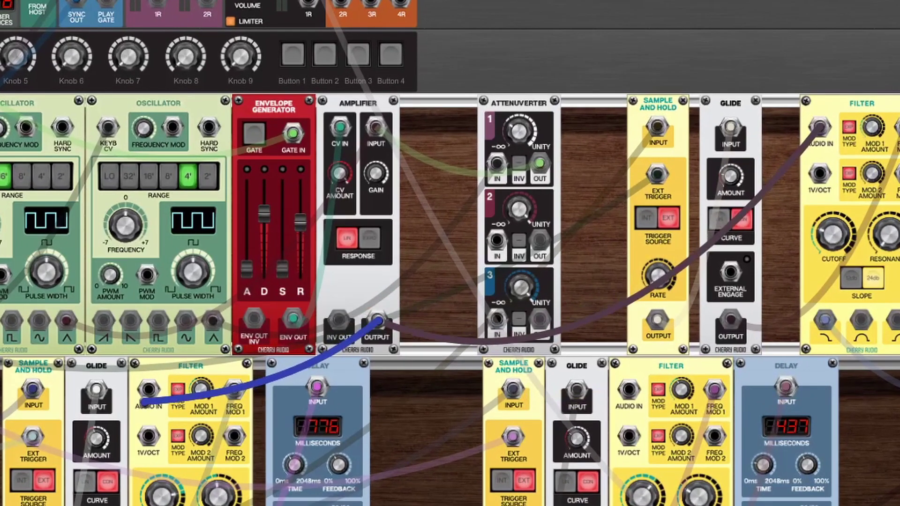
{"action": "left_click_drag", "start_coordinate": [144, 402], "coordinate": [148, 390]}
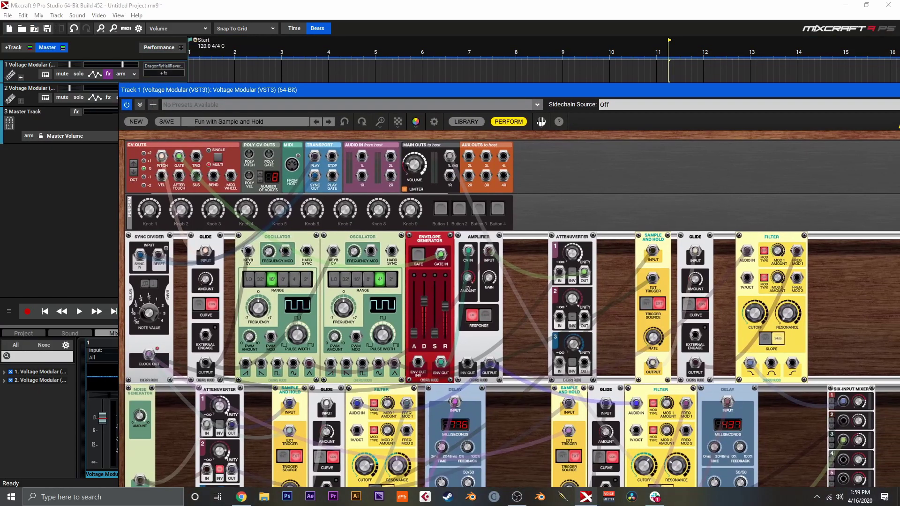
- Open the Dragonfly Hall Reverb effect on track 1
{"action": "left_click", "coordinate": [164, 73]}
{"action": "left_click", "coordinate": [164, 66]}
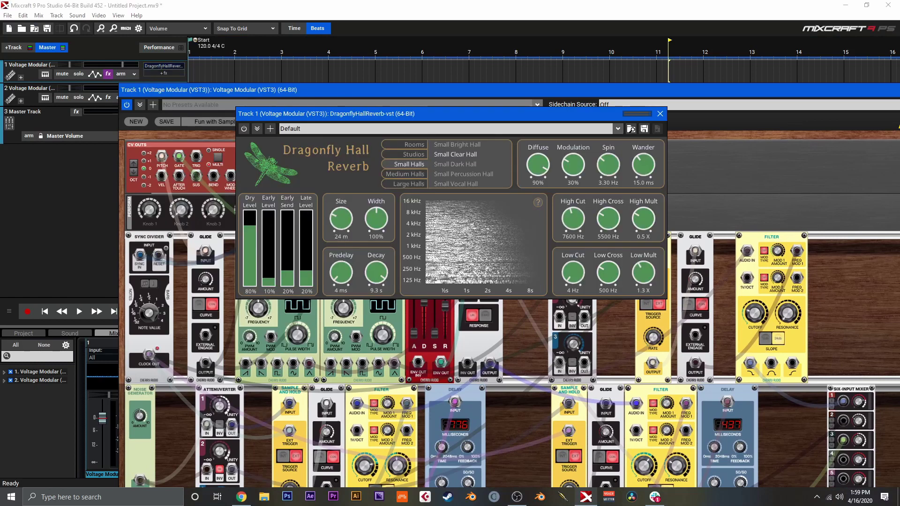